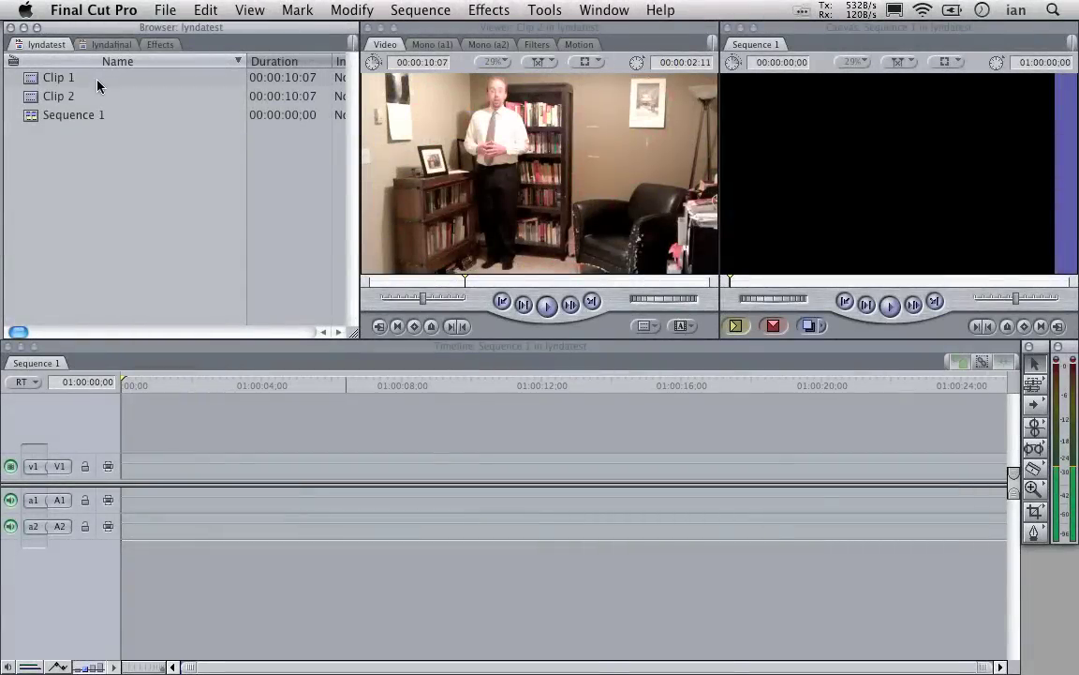
Step: Preview Clip 2, then Clip 1 (seated man), and begin dragging Clip 1 into Sequence 1
double_click(30, 97)
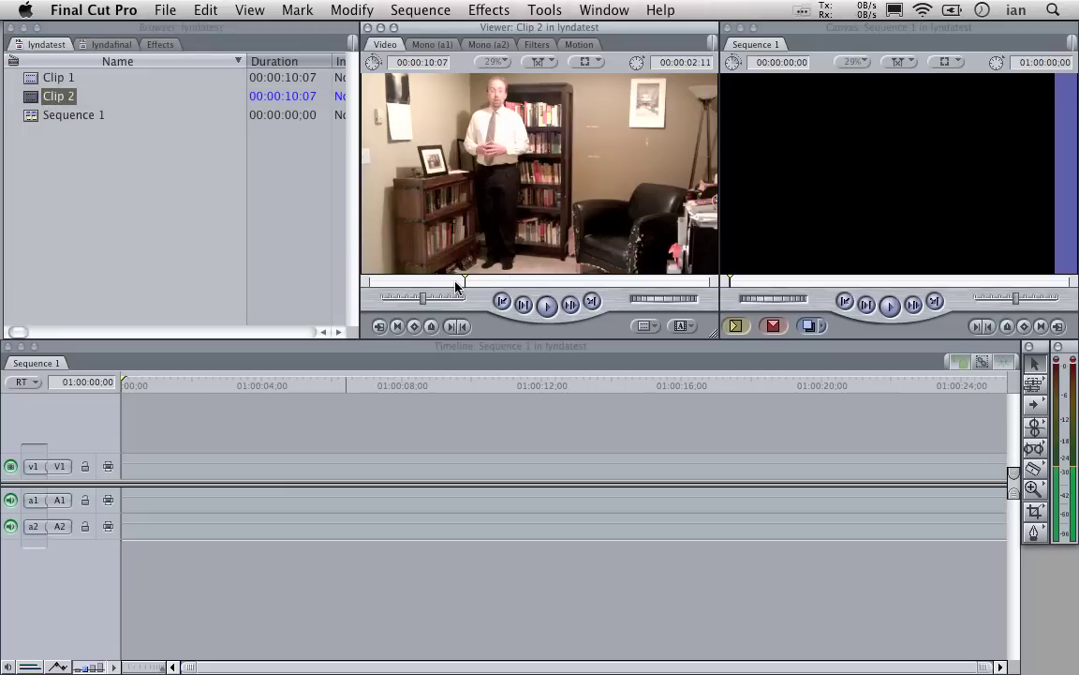
mouse_move(459, 283)
mouse_down()
mouse_move(584, 283)
mouse_move(514, 283)
mouse_up()
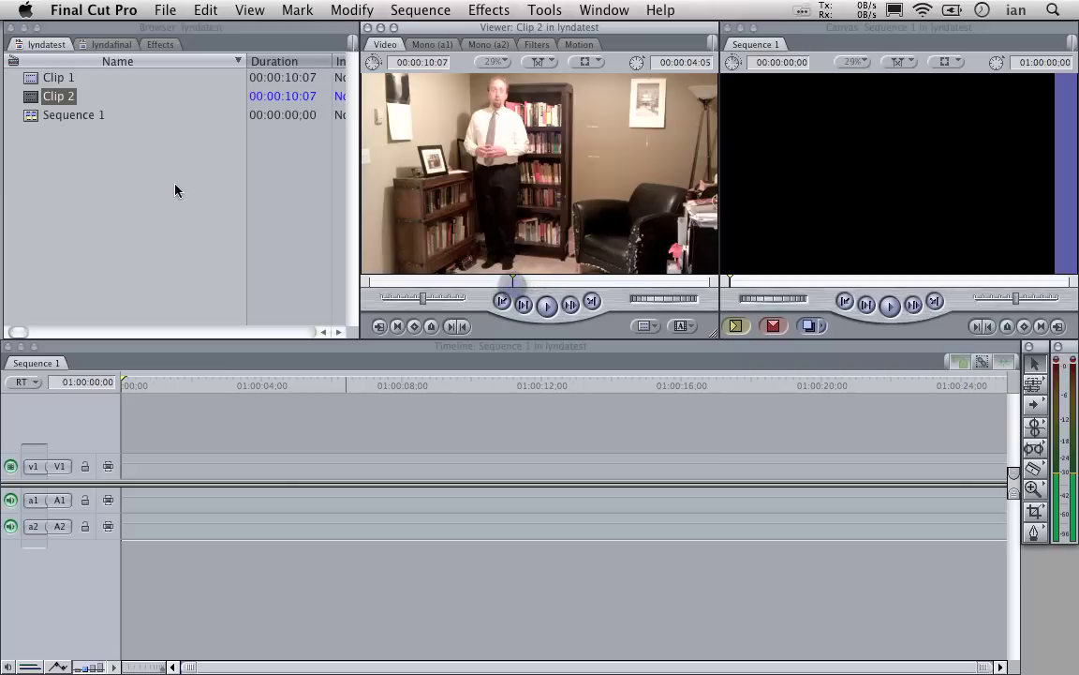
drag(31, 78, 34, 85)
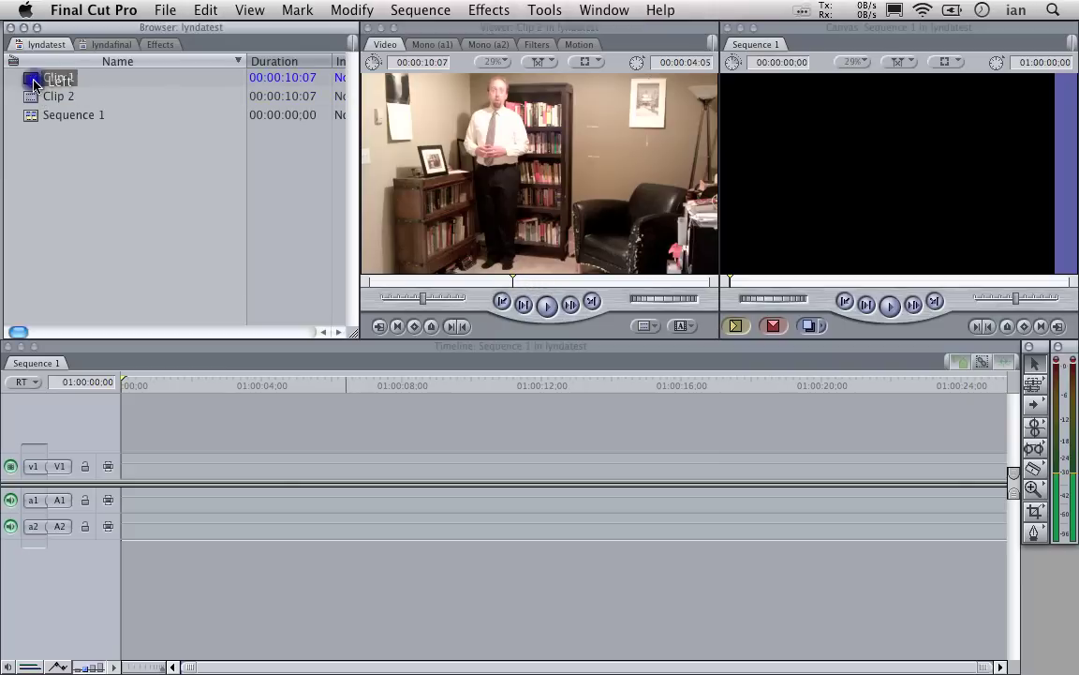
double_click(33, 82)
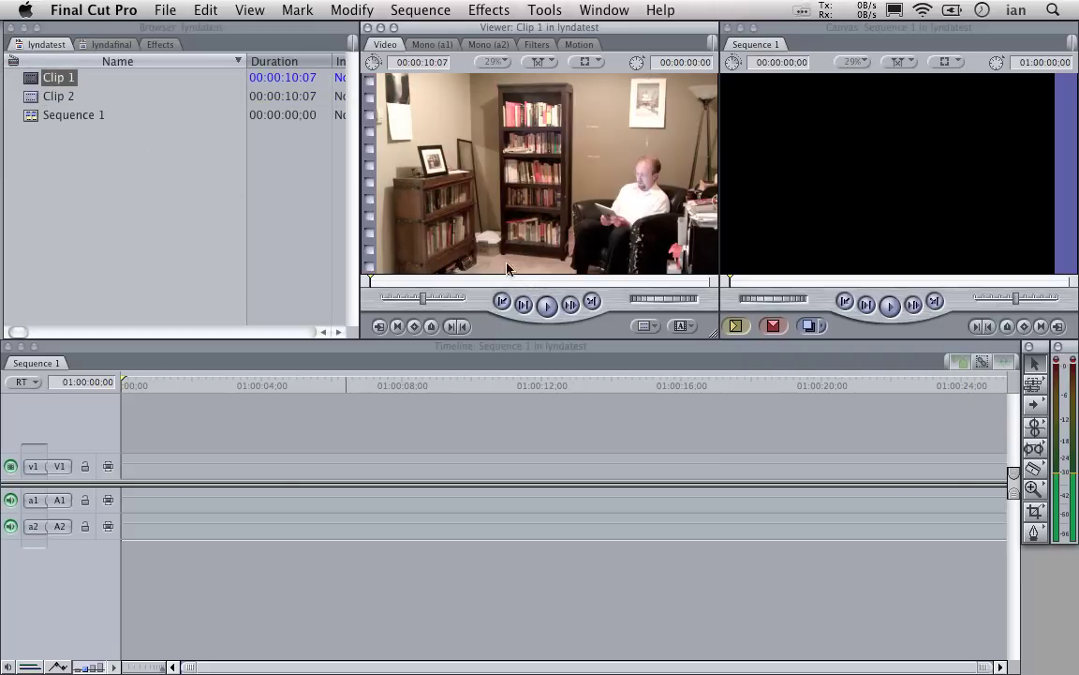
drag(445, 283, 550, 283)
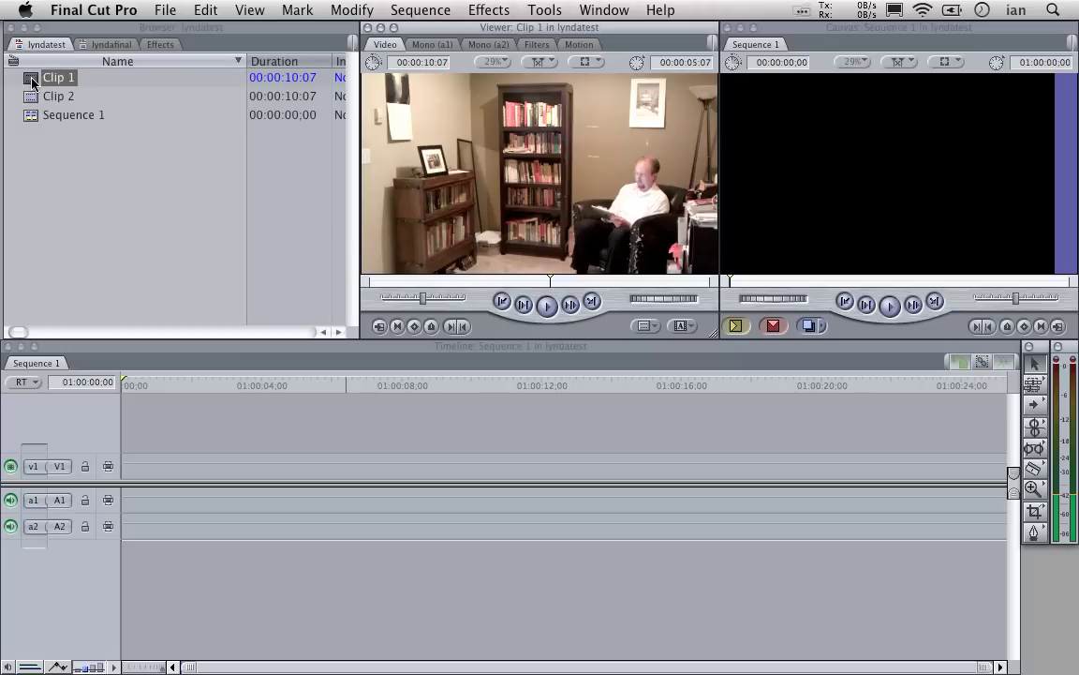
mouse_move(33, 82)
mouse_down()
mouse_move(133, 346)
mouse_move(138, 464)
mouse_up()
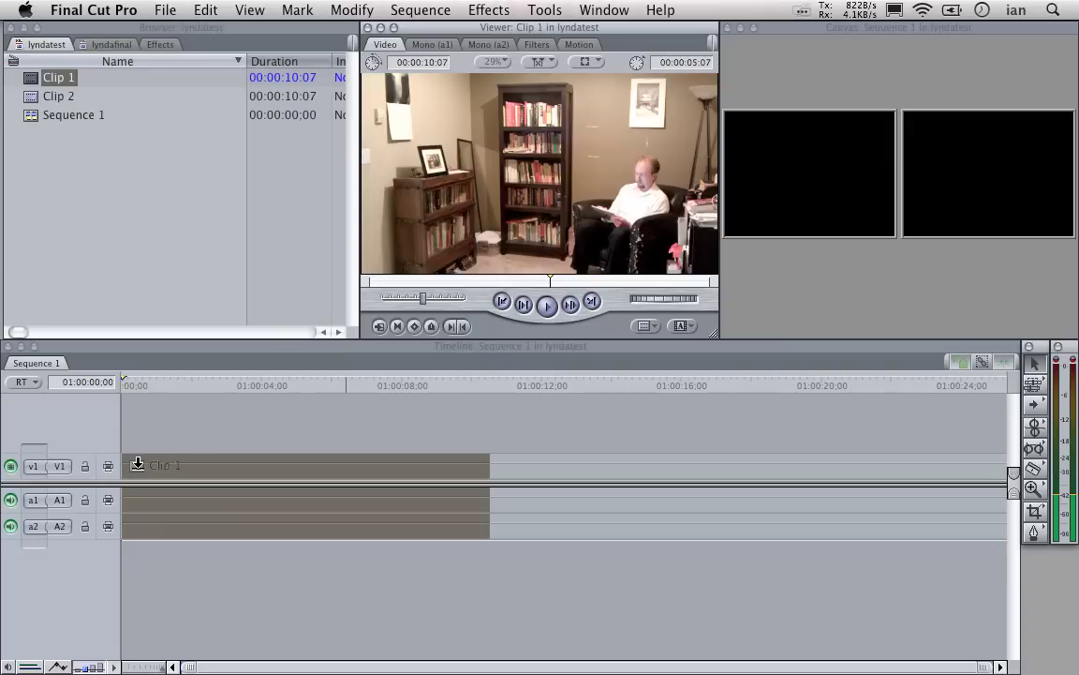
Step: Place Clip 1 on V1 and Clip 2 on V2 at the sequence start, then scrub to about three seconds
drag(138, 464, 138, 464)
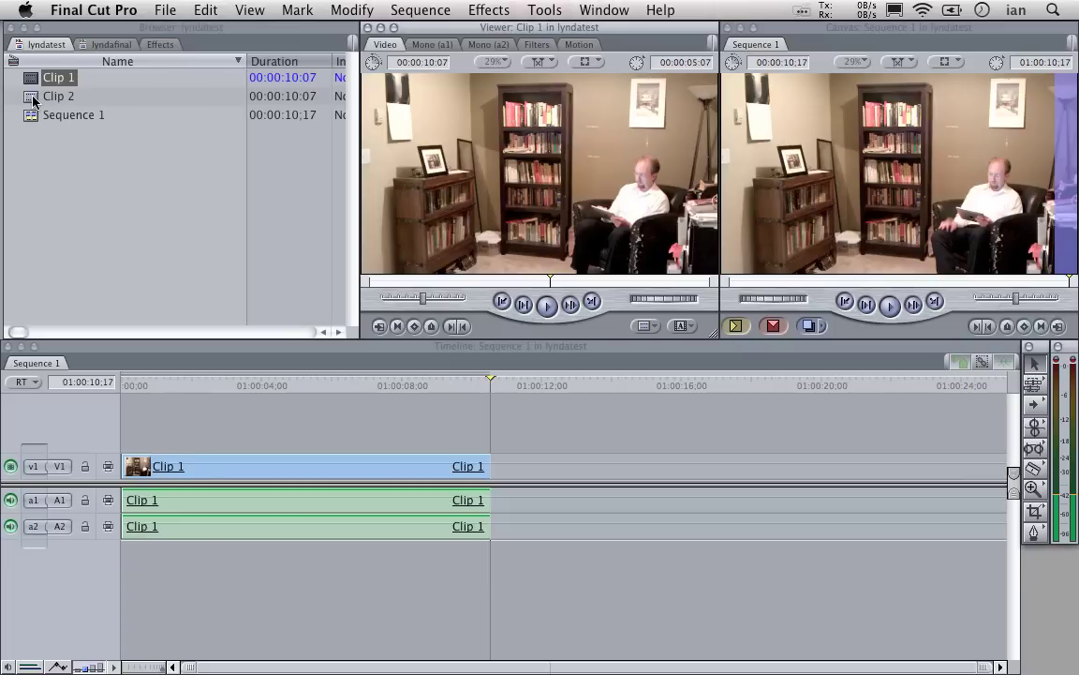
drag(33, 98, 166, 429)
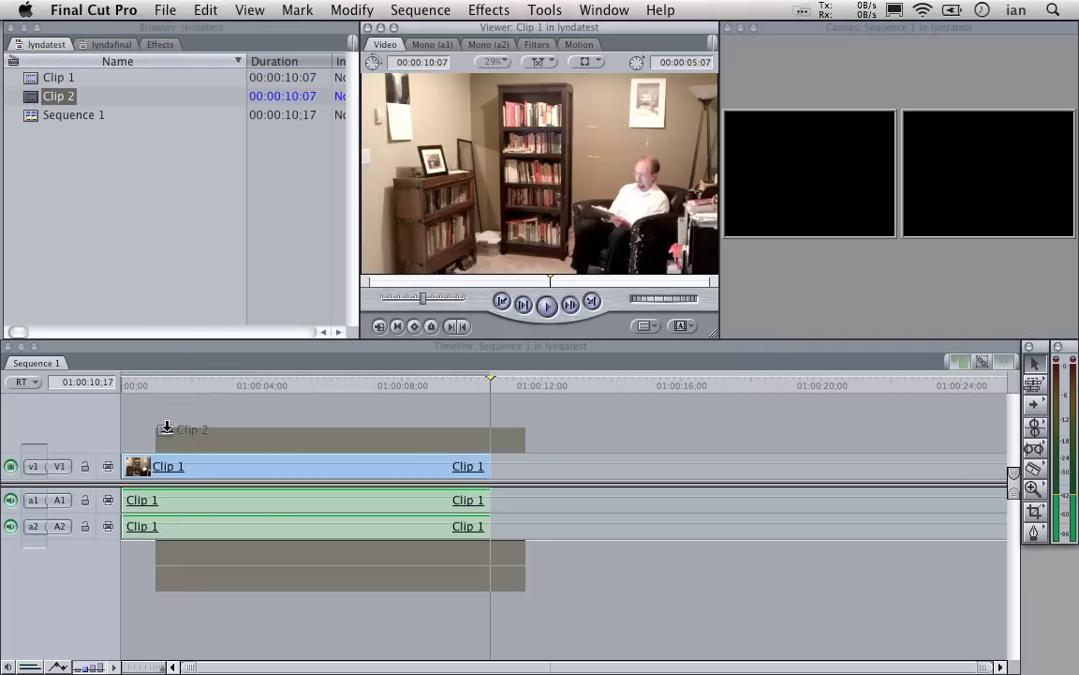
drag(166, 429, 120, 439)
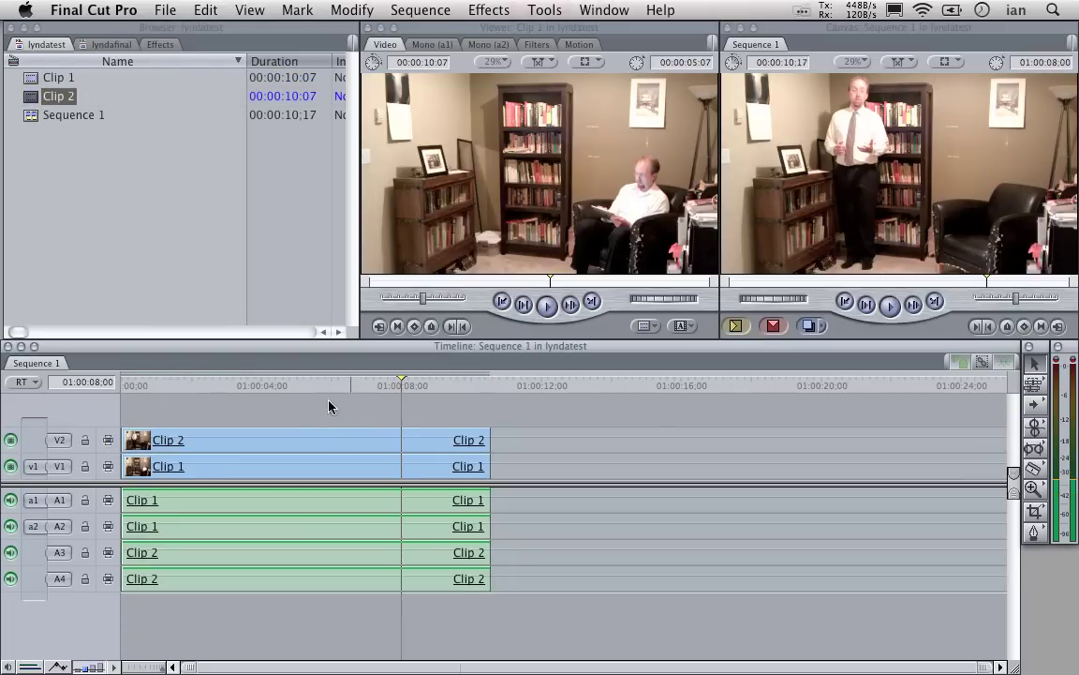
mouse_move(302, 384)
mouse_down()
mouse_move(207, 379)
mouse_move(245, 379)
mouse_up()
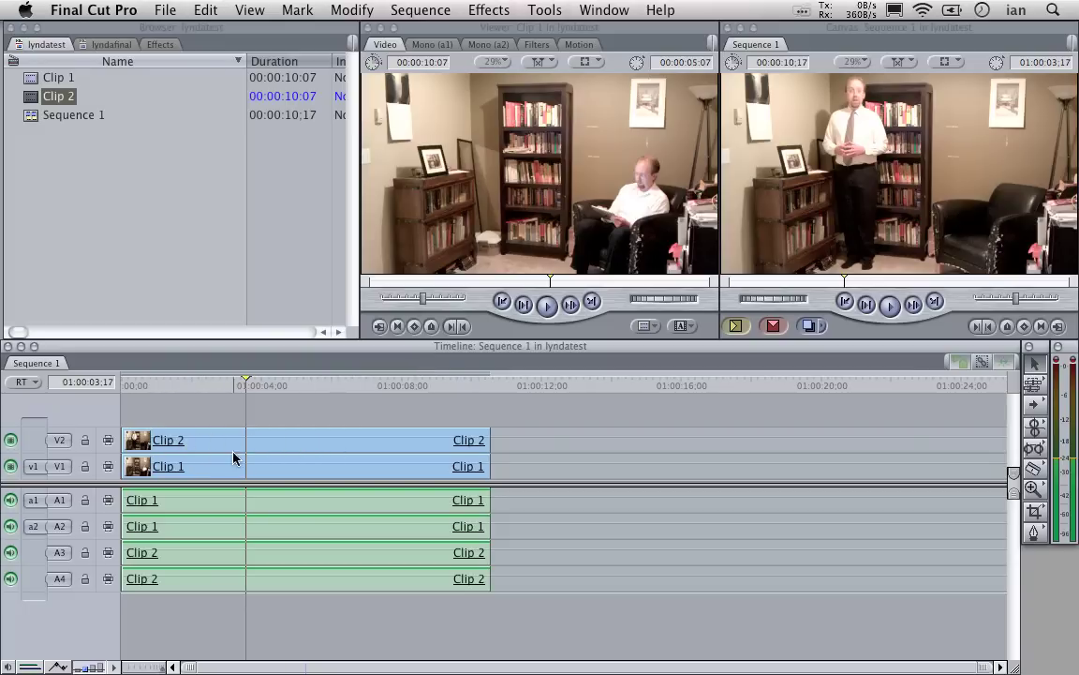
click(240, 382)
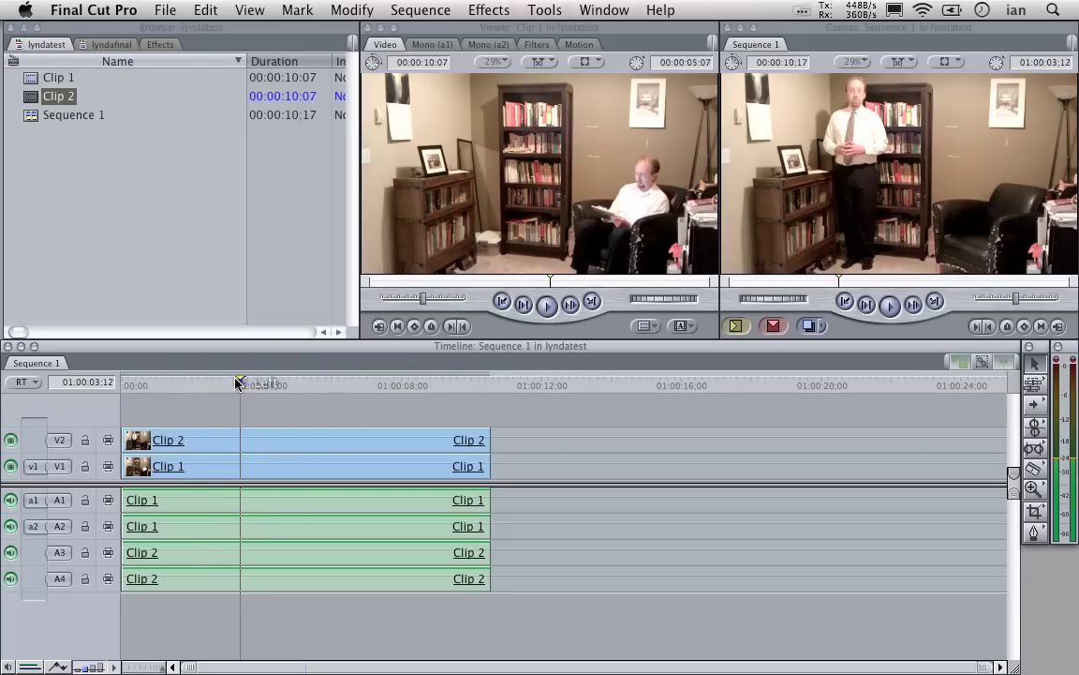
drag(240, 383, 233, 382)
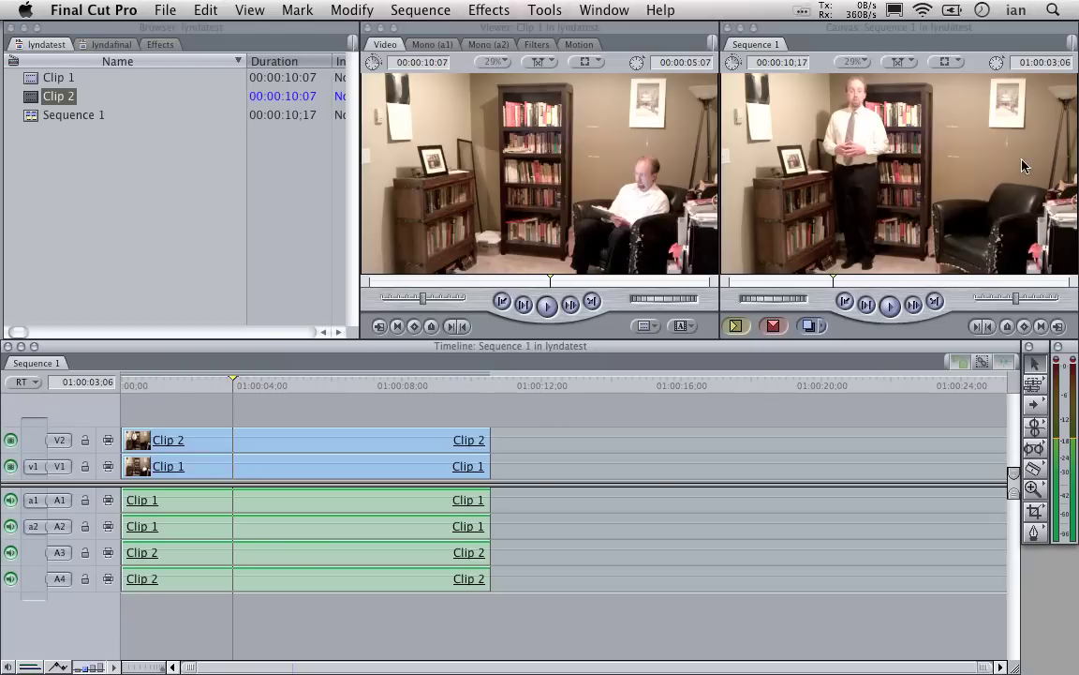
click(400, 469)
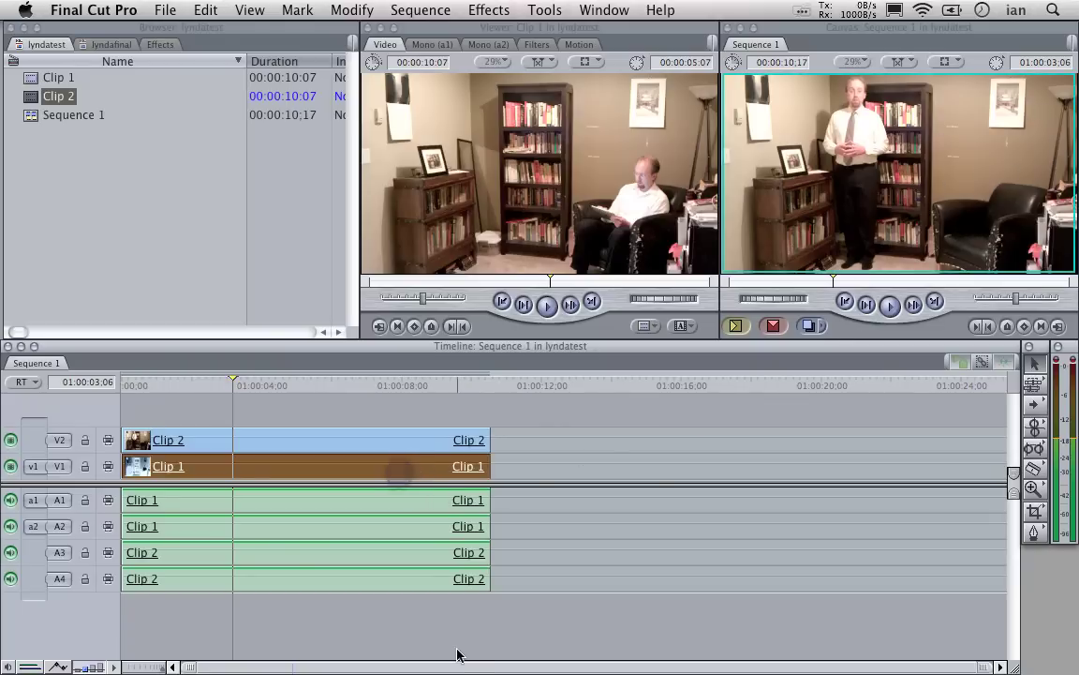
click(335, 486)
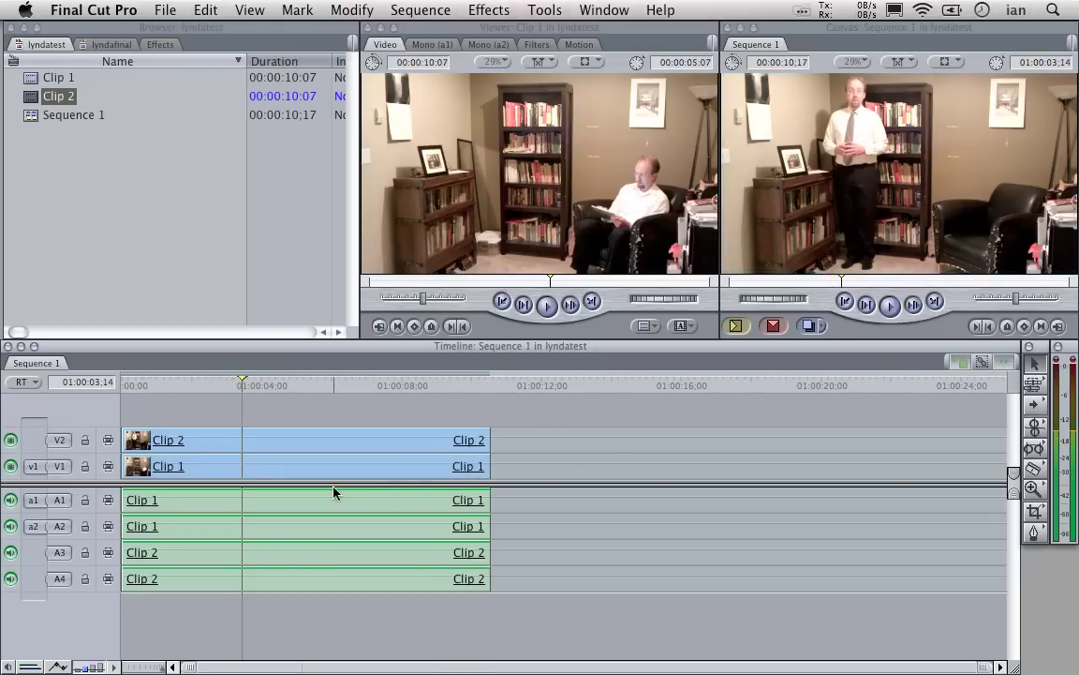
click(161, 45)
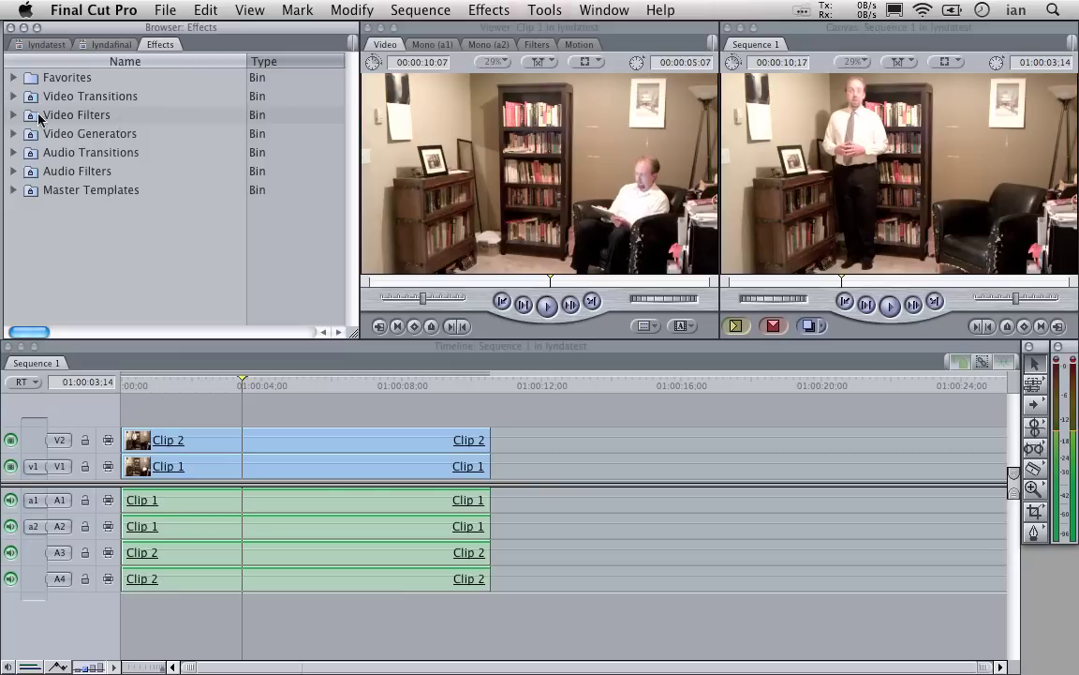
Step: Apply the Four-Point Garbage Matte filter from Video Filters > Matte to Clip 2
click(14, 115)
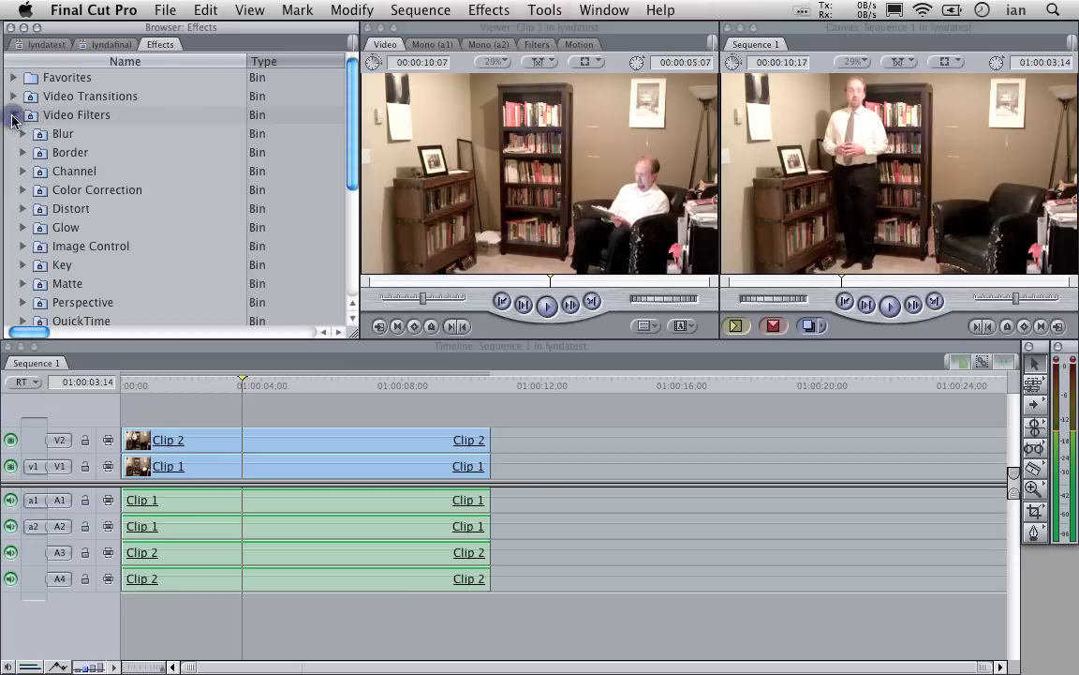
scroll(126, 278, down, 1)
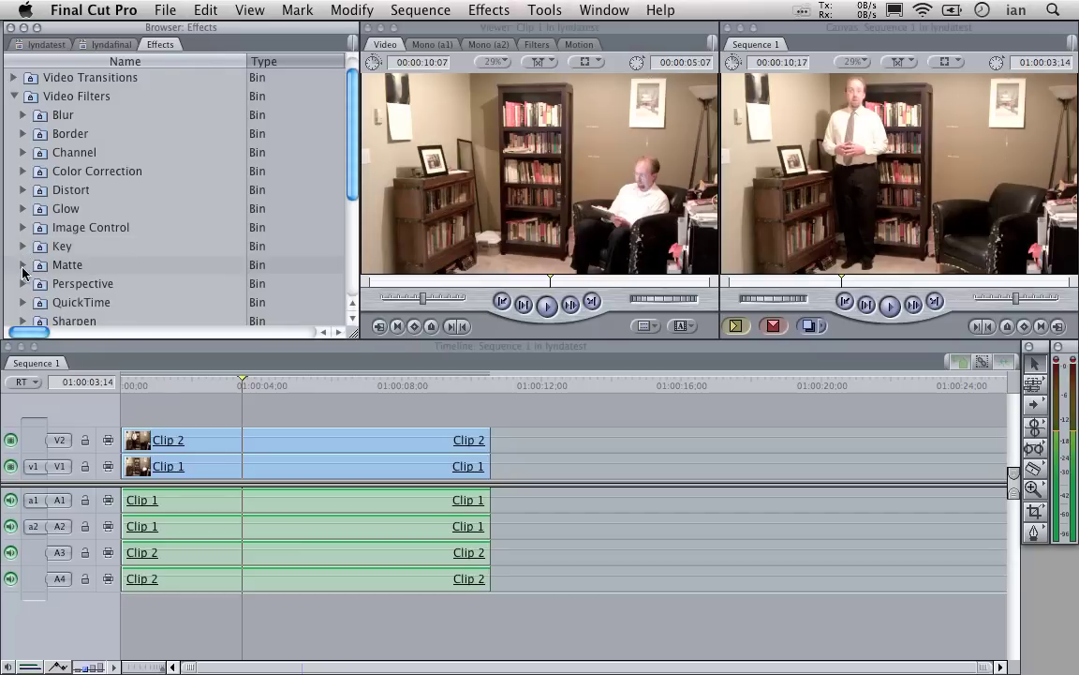
click(23, 265)
scroll(84, 263, down, 2)
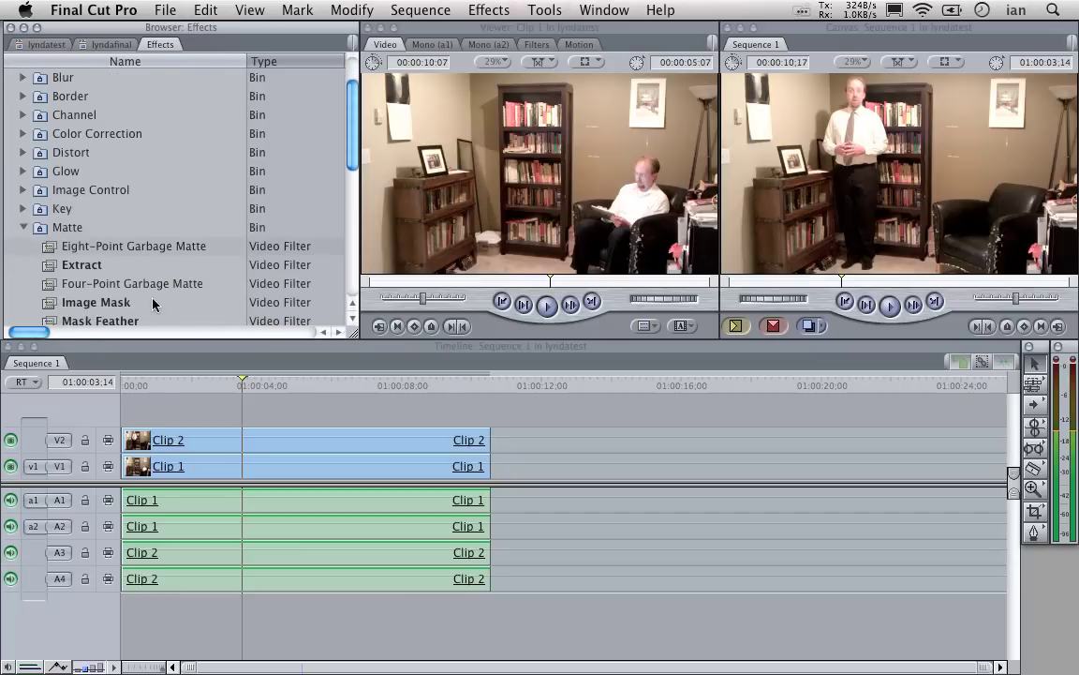
click(155, 283)
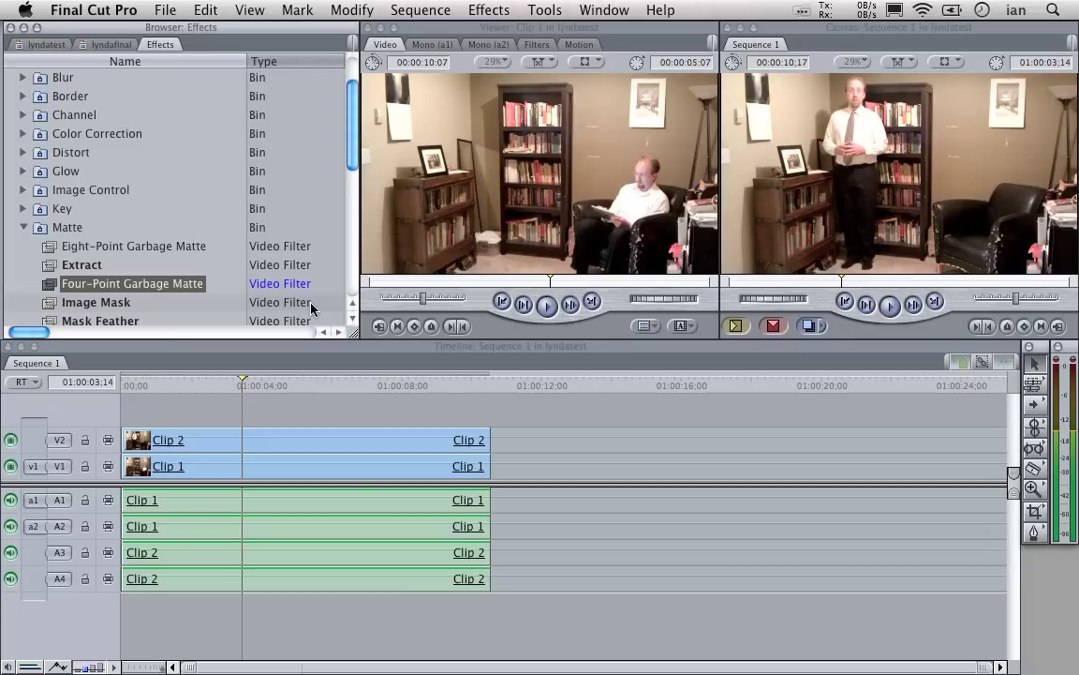
drag(138, 283, 267, 439)
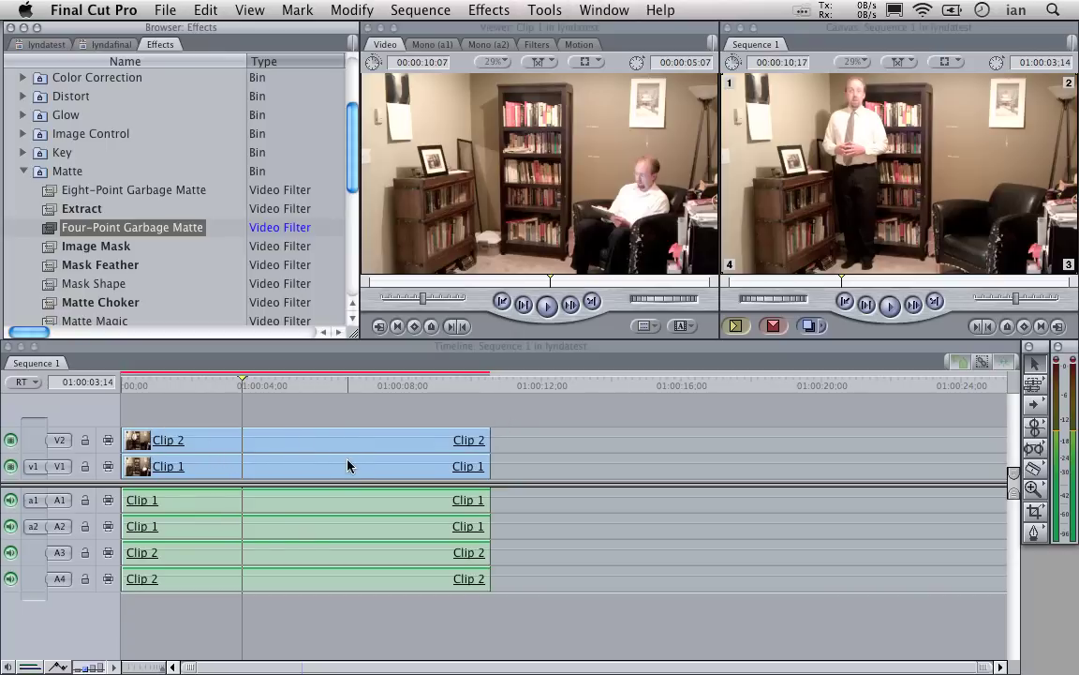
click(194, 441)
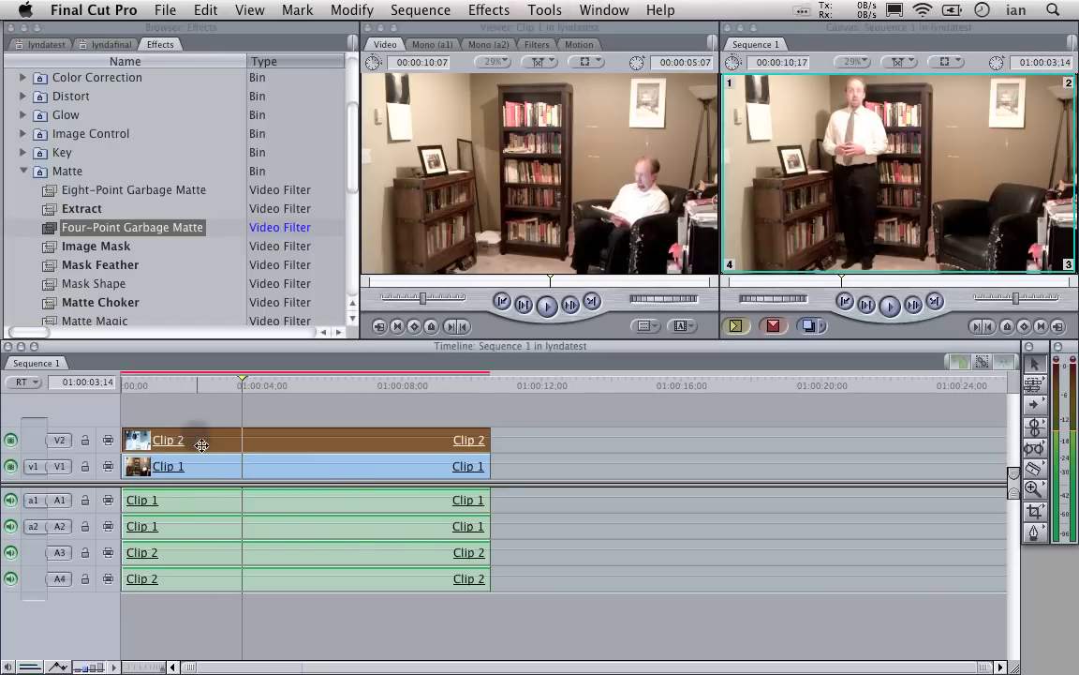
Step: Open Clip 2 in the Viewer and show its Four-Point Garbage Matte corner values in Filters
double_click(274, 445)
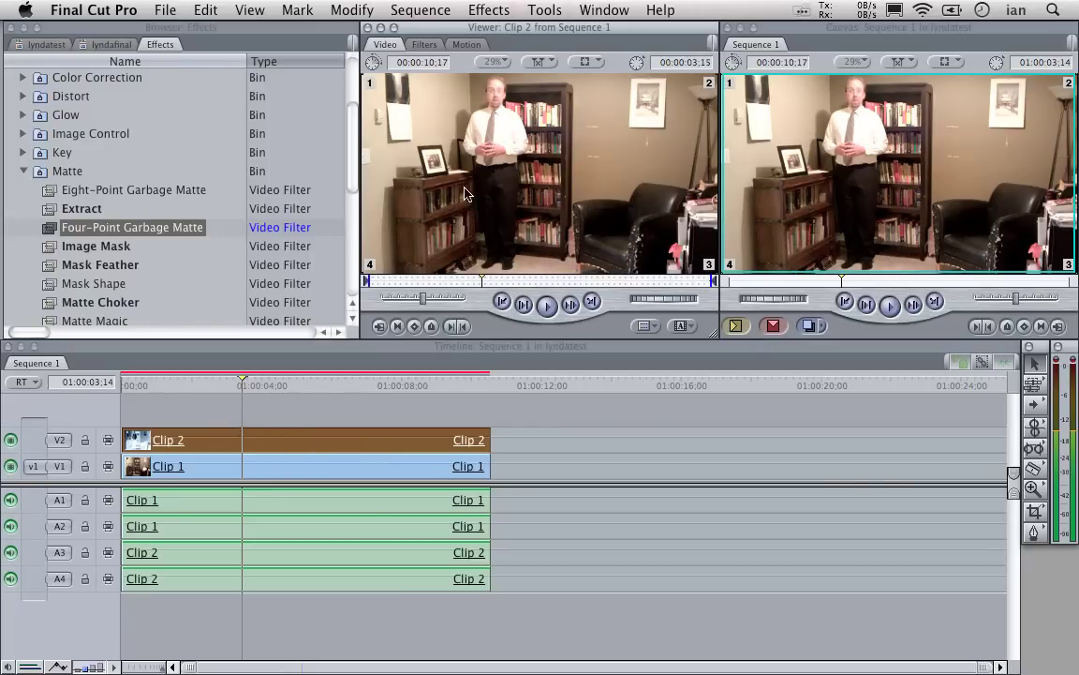
click(423, 45)
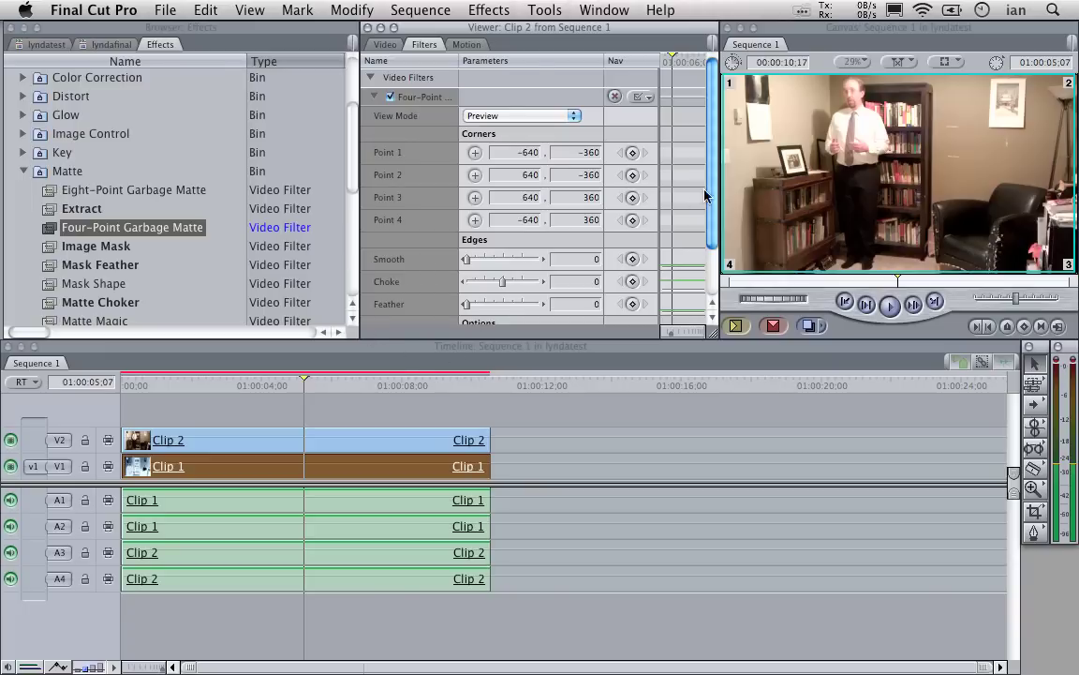
scroll(710, 206, down, 3)
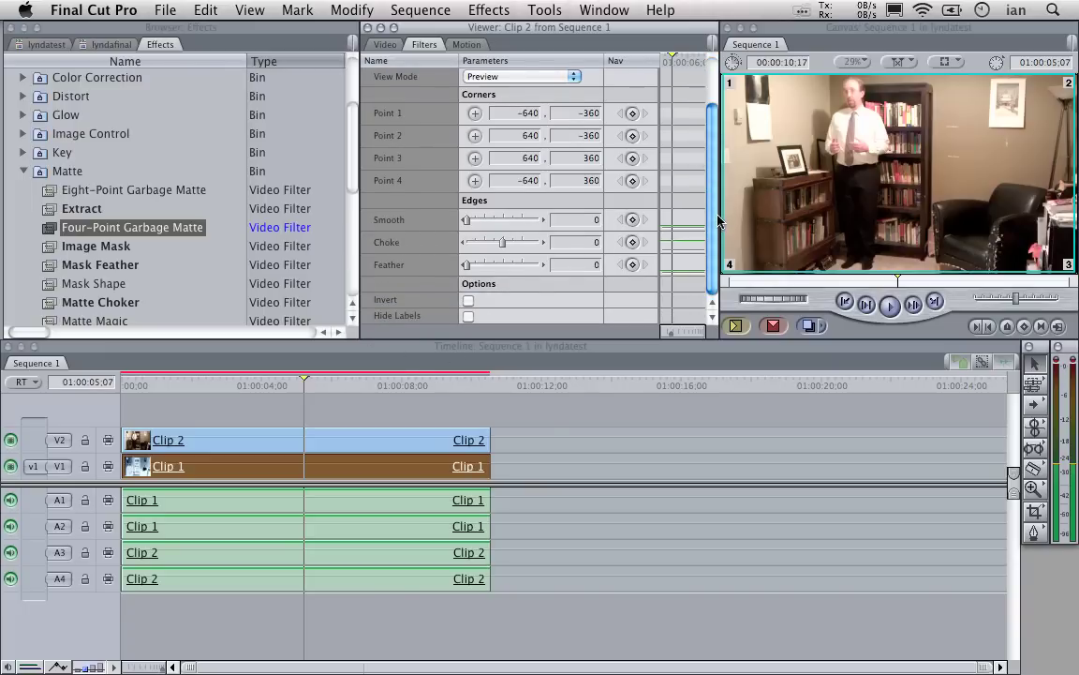
scroll(717, 219, up, 3)
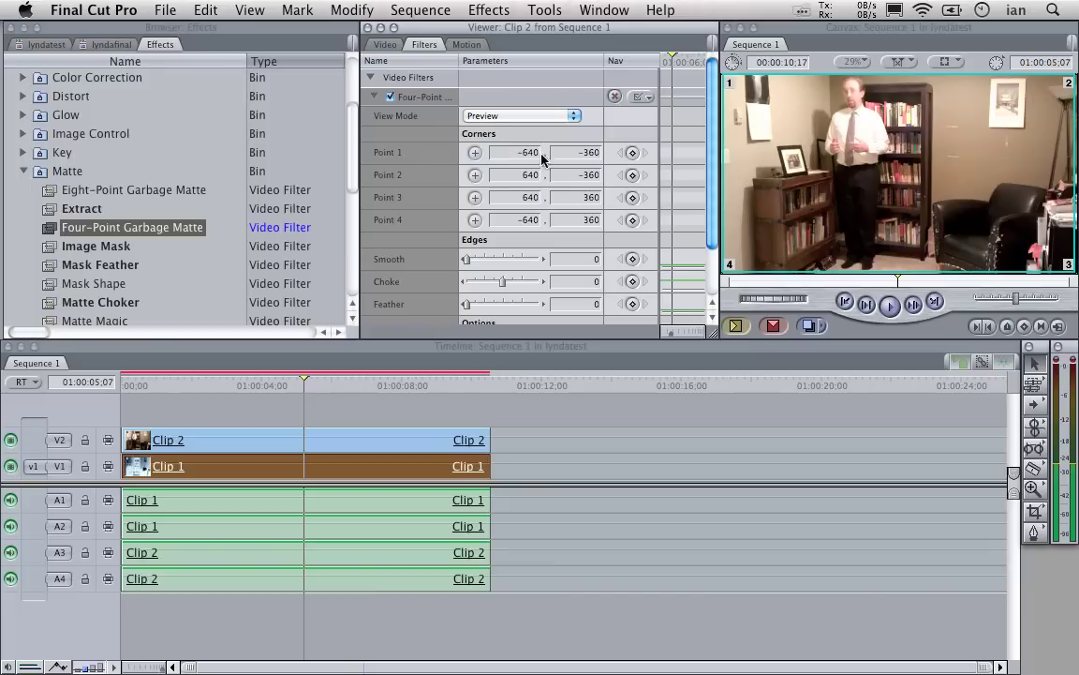
click(569, 150)
Step: Review the matte's Point 1–3 X/Y values, then hide track V1 to view Clip 2 alone
click(527, 175)
click(527, 198)
click(524, 198)
click(522, 175)
click(515, 151)
click(589, 152)
click(520, 175)
click(11, 469)
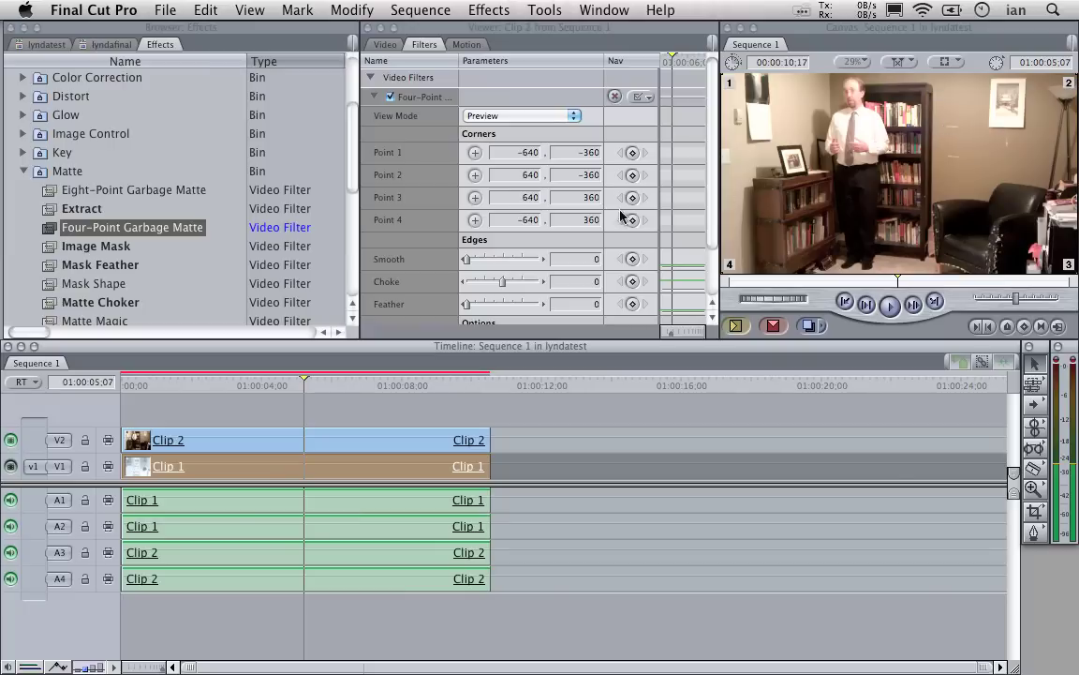
Step: Set matte Point 2 X and Point 3 X to 0 and scrub the Canvas to check the result
click(511, 176)
text(0)
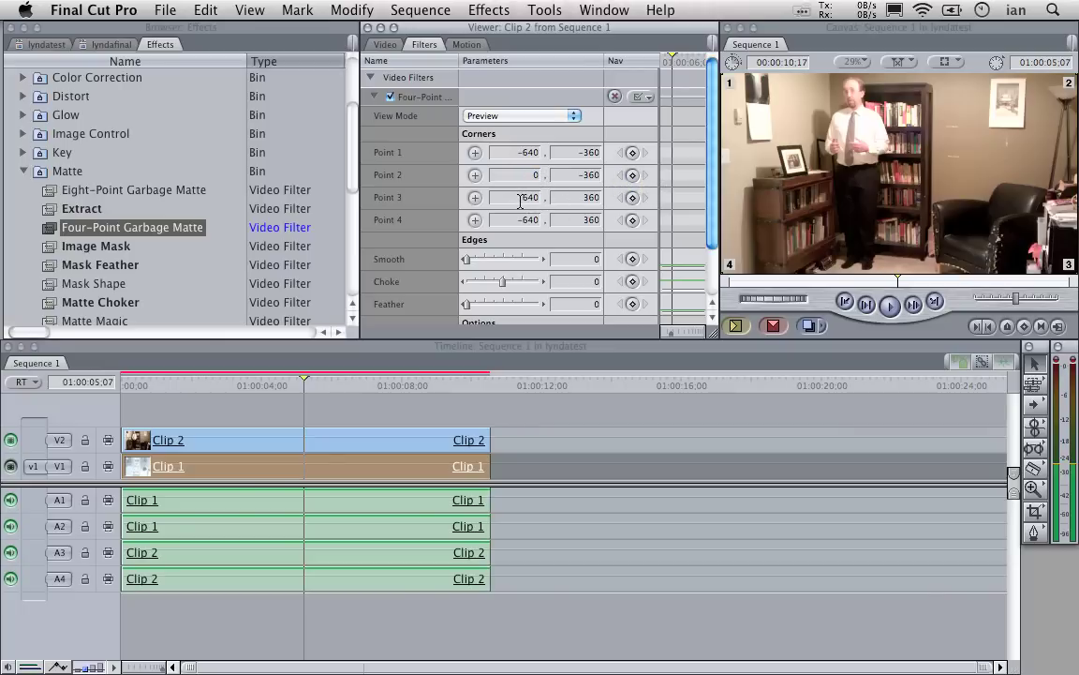
click(521, 202)
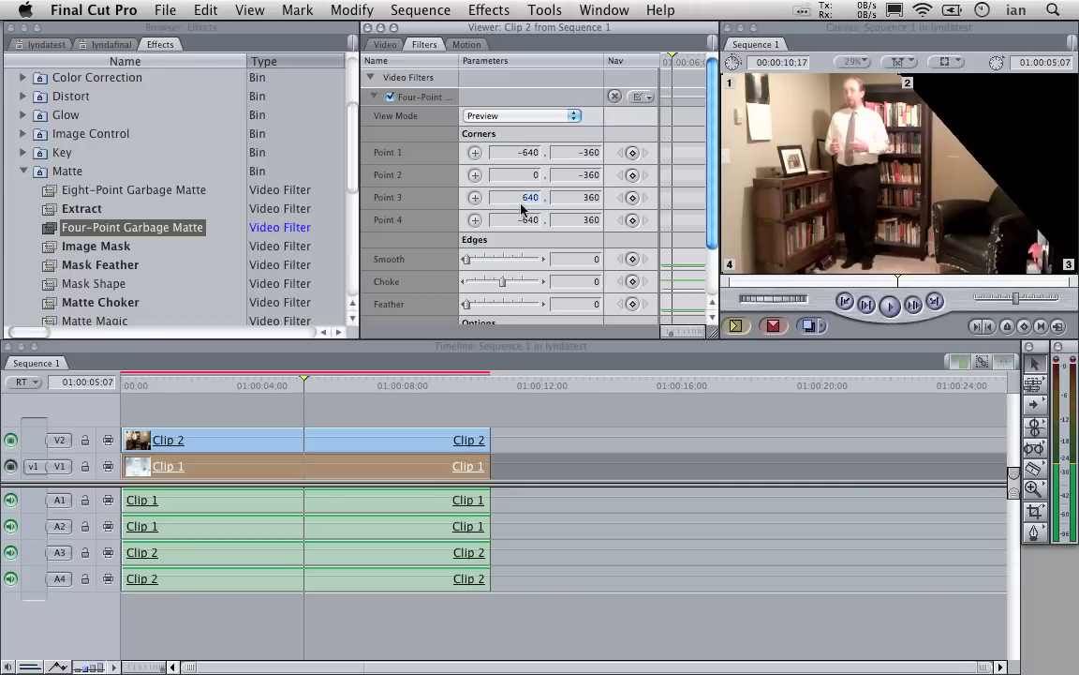
text(0)
click(524, 152)
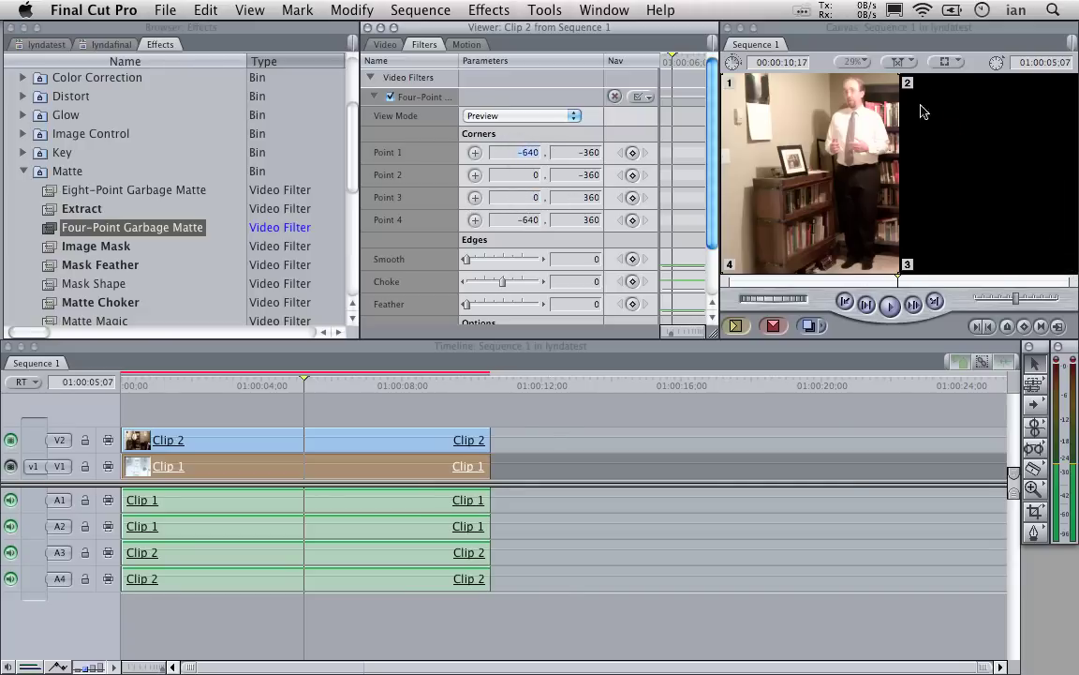
mouse_move(898, 281)
mouse_down()
mouse_move(887, 281)
mouse_move(965, 280)
mouse_up()
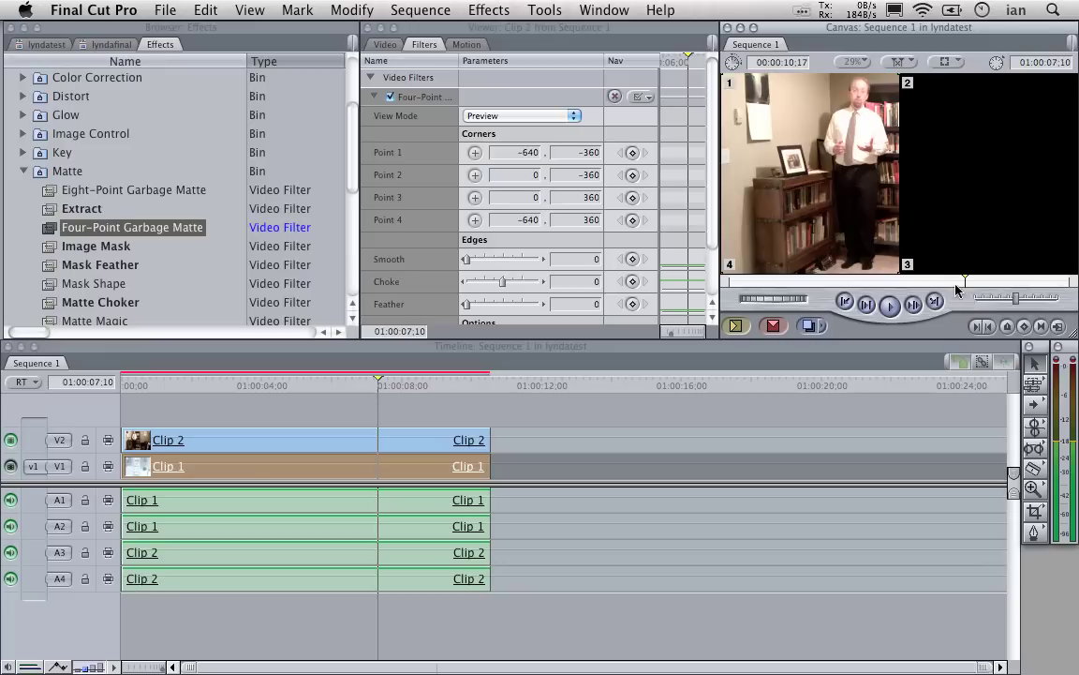
drag(937, 282, 875, 281)
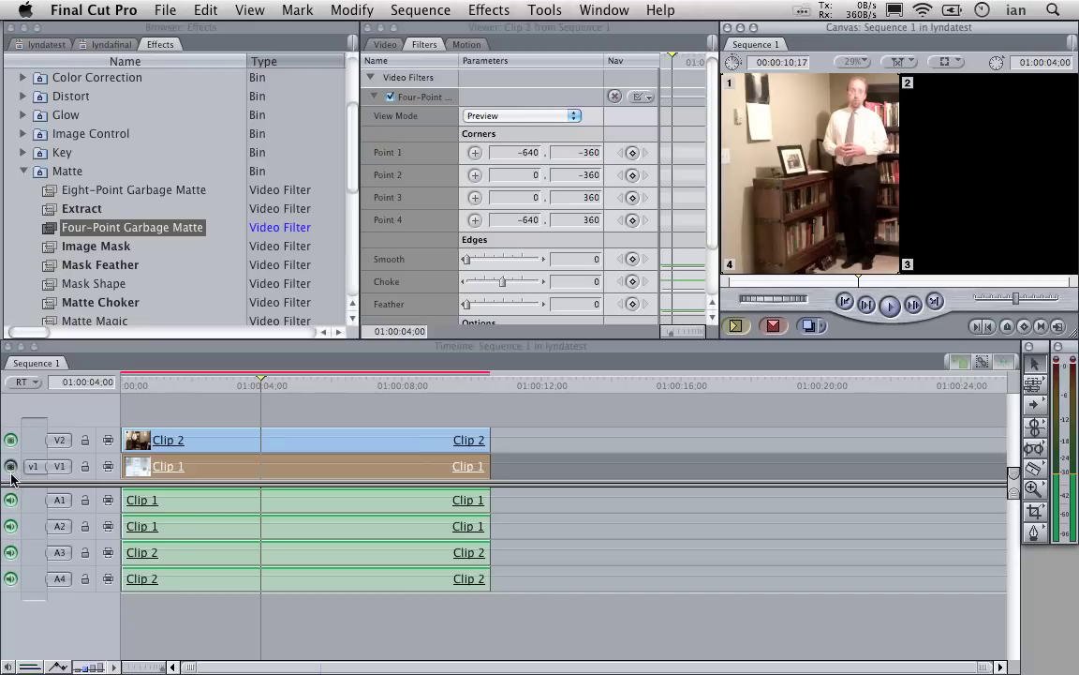
Step: Re-enable track V1 and play back the standing-man/seated-man split screen
click(12, 467)
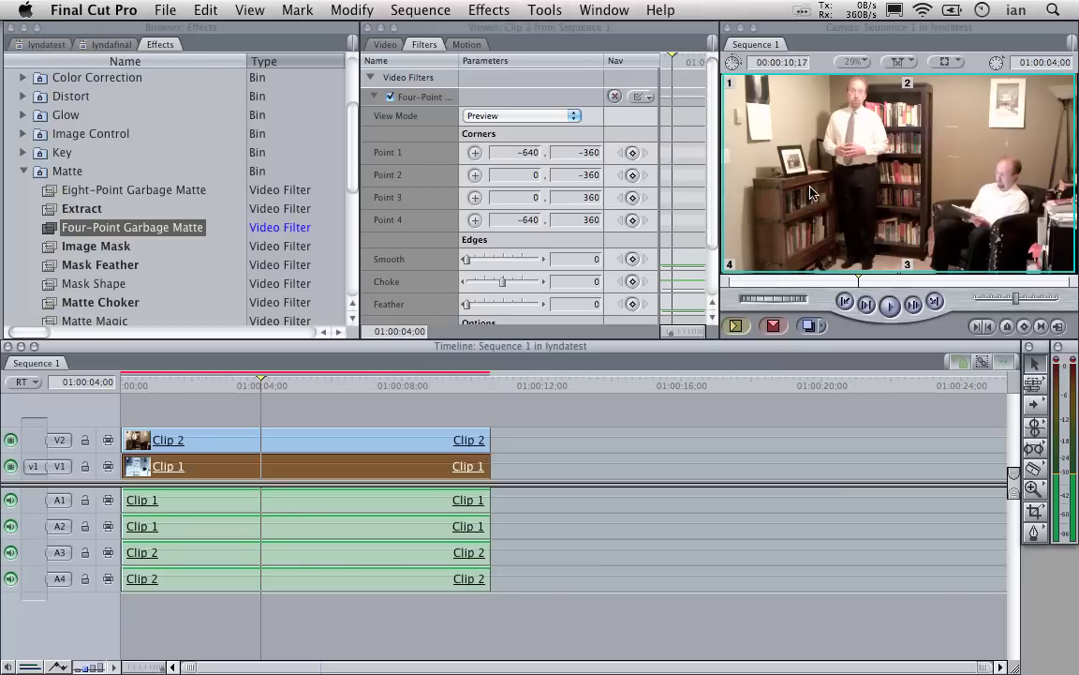
click(890, 306)
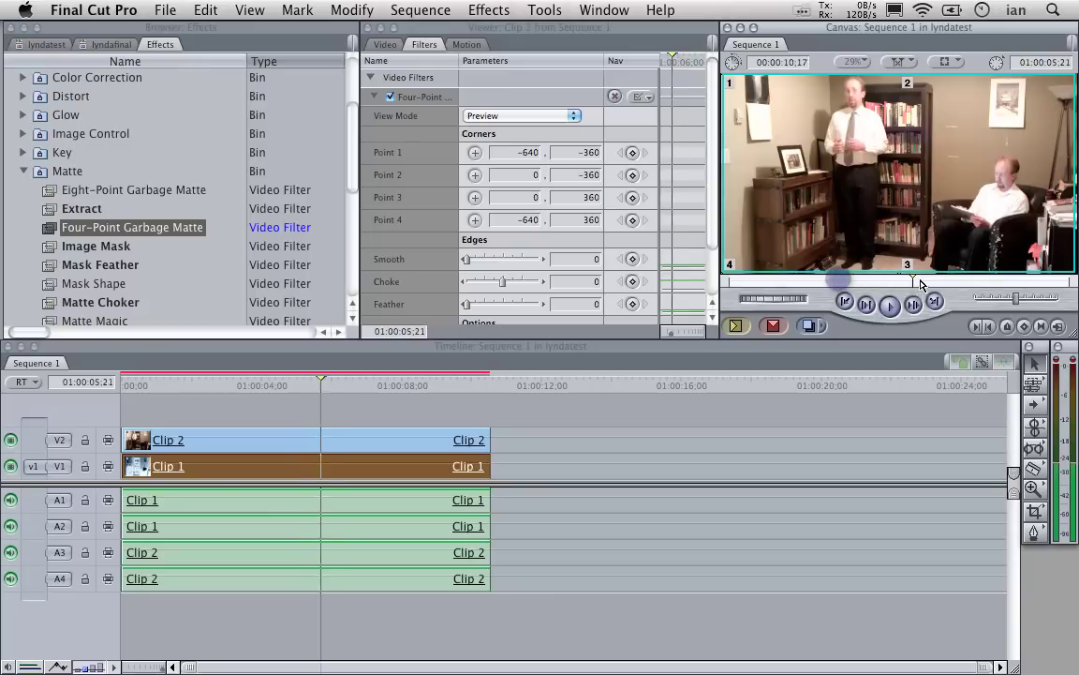
mouse_move(993, 281)
mouse_down()
mouse_move(853, 285)
mouse_move(998, 281)
mouse_up()
click(312, 379)
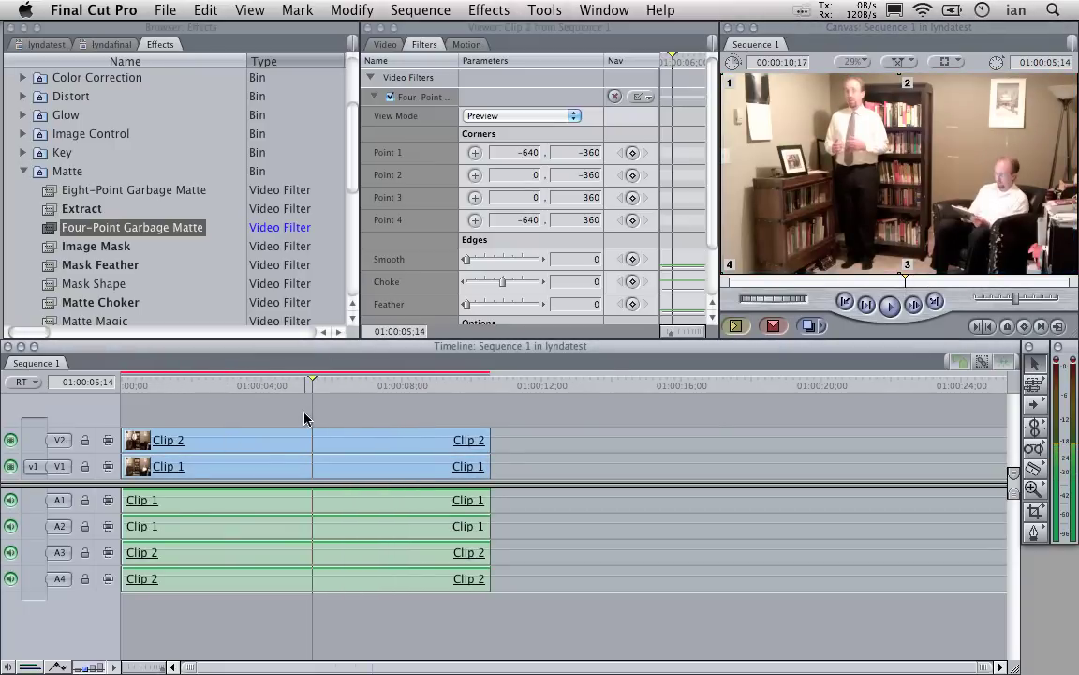
Step: Render the whole sequence using Sequence > Render All > Both
click(419, 8)
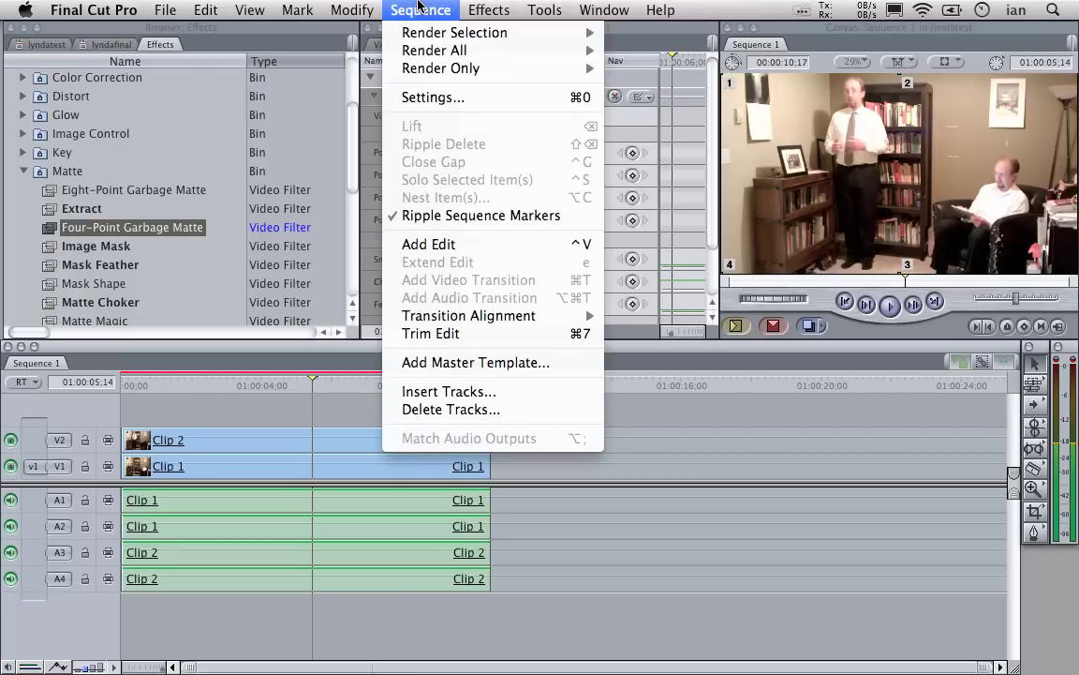
mouse_move(450, 50)
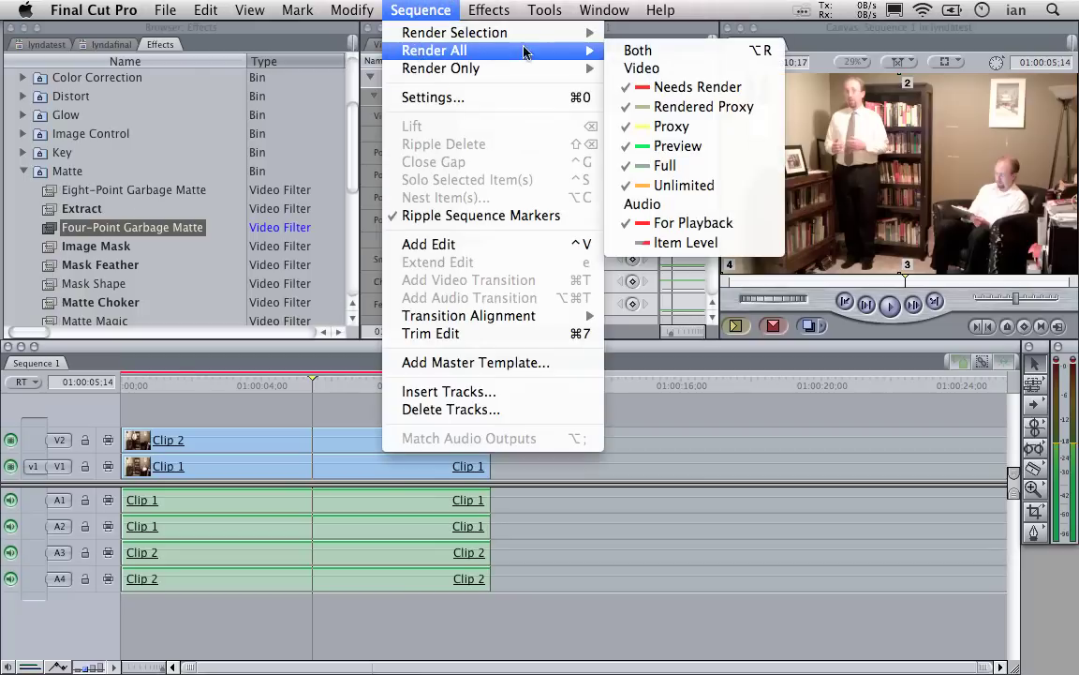
click(646, 50)
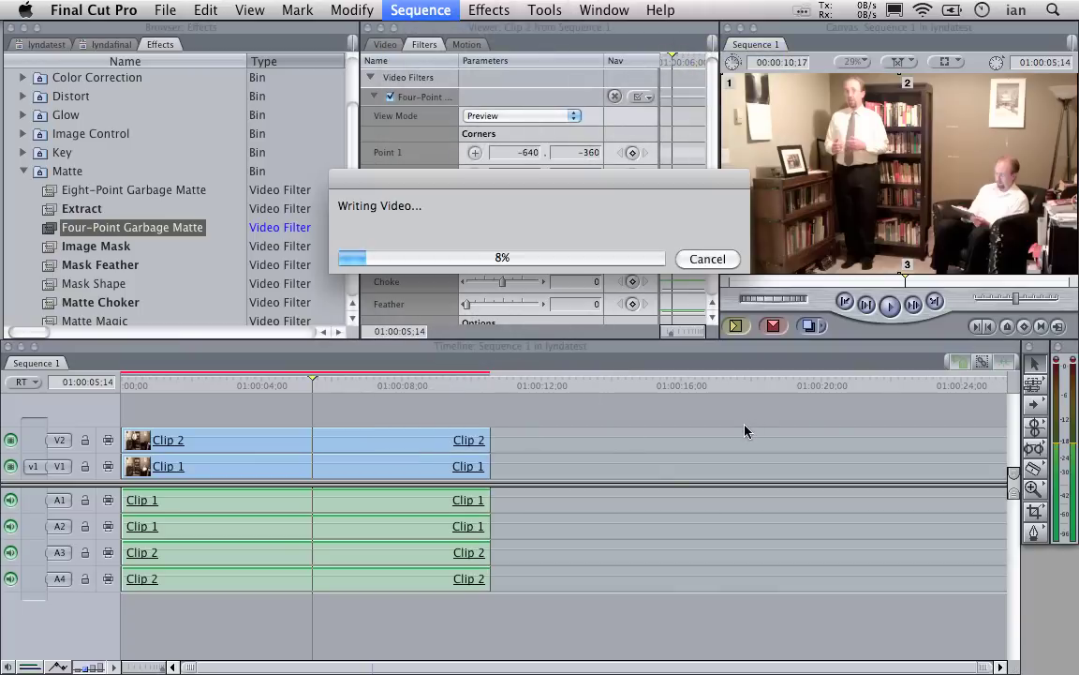